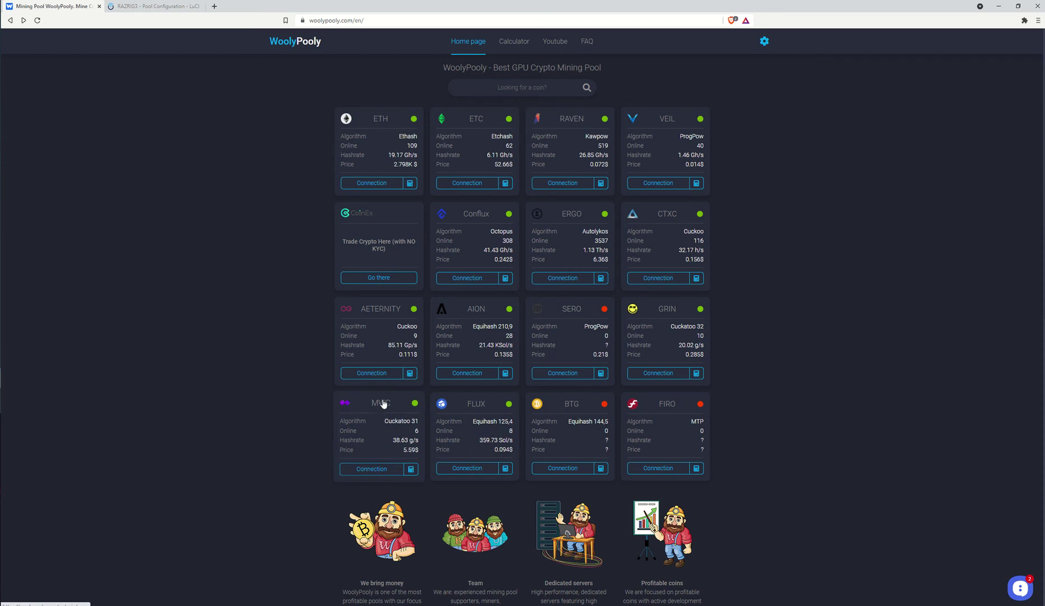
Step: Open the MWC connection setup, keep the PPLNS type, and select the Auto-Geo region and the G1 & G1 Mini Asics miner
left_click(363, 467)
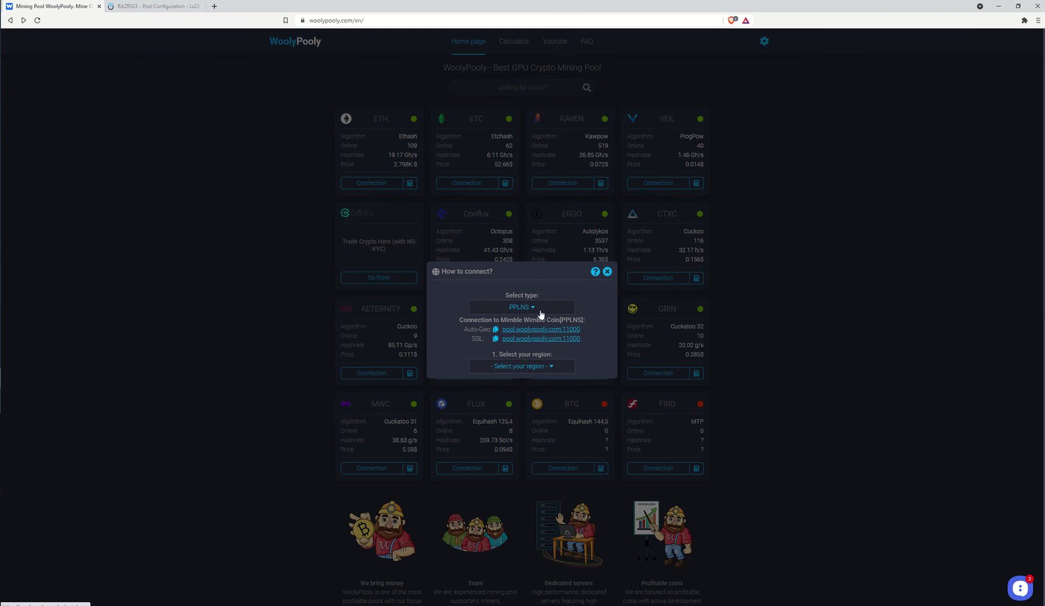
left_click(536, 311)
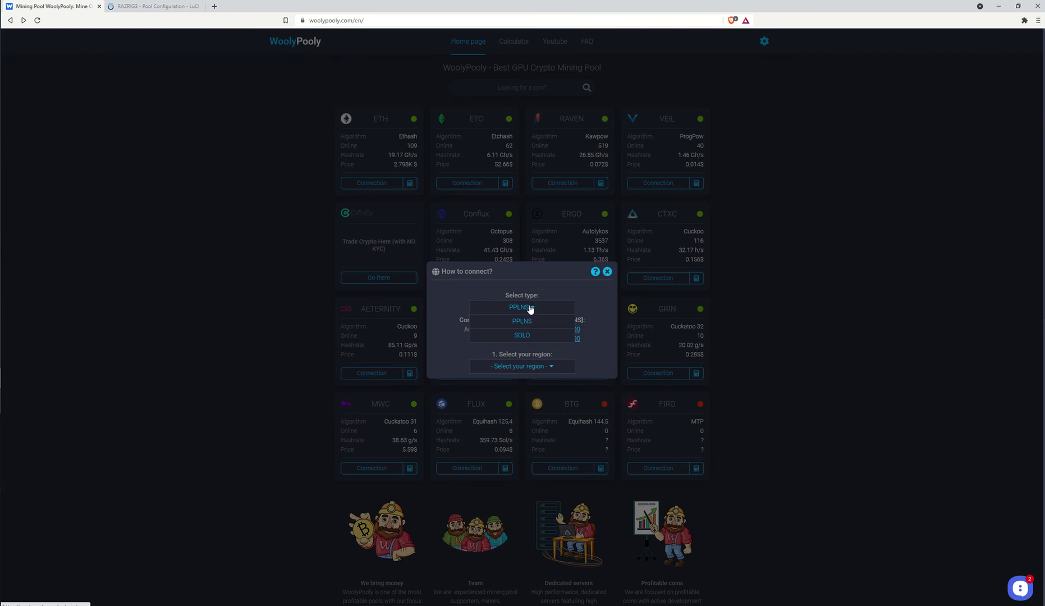
left_click(524, 310)
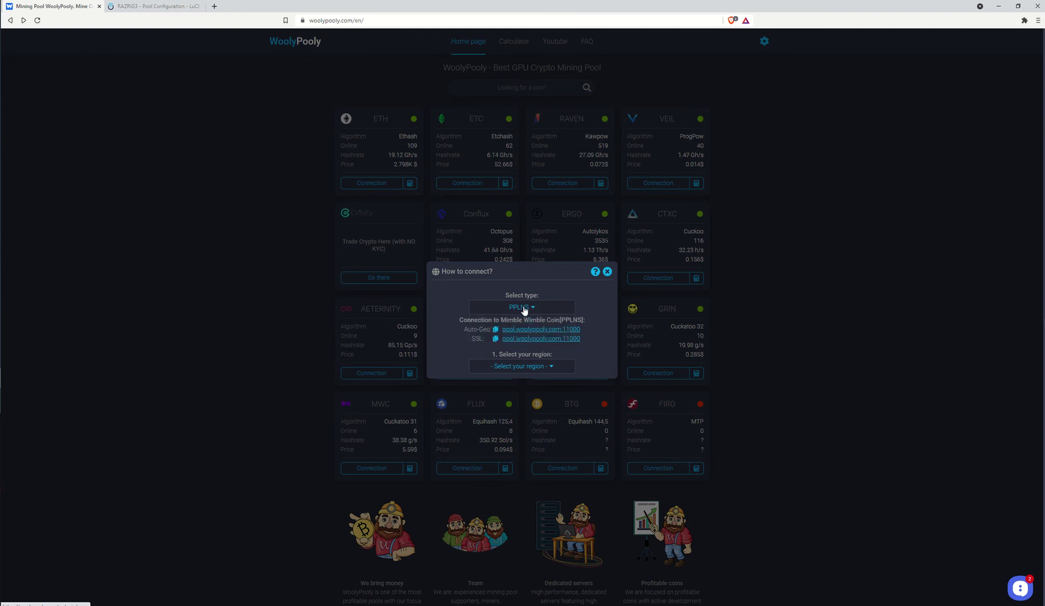
left_click(537, 368)
left_click(536, 381)
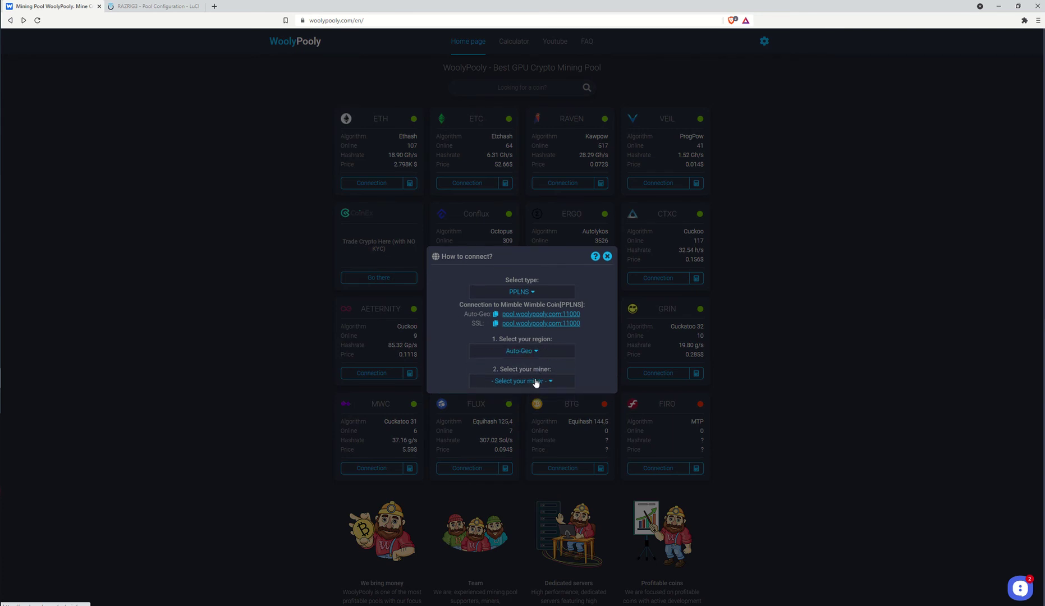
left_click(536, 382)
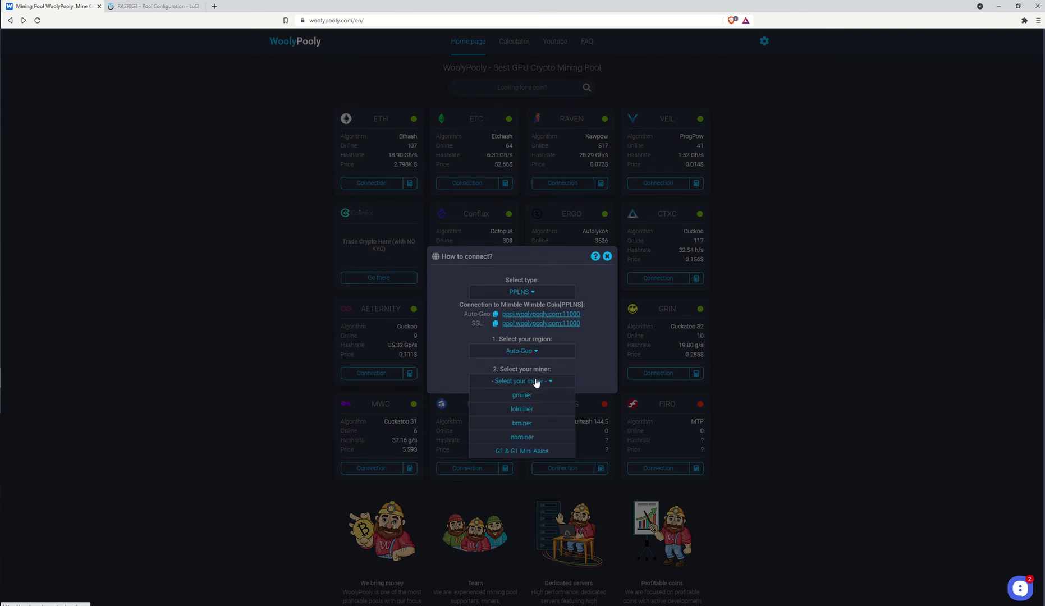
left_click(520, 452)
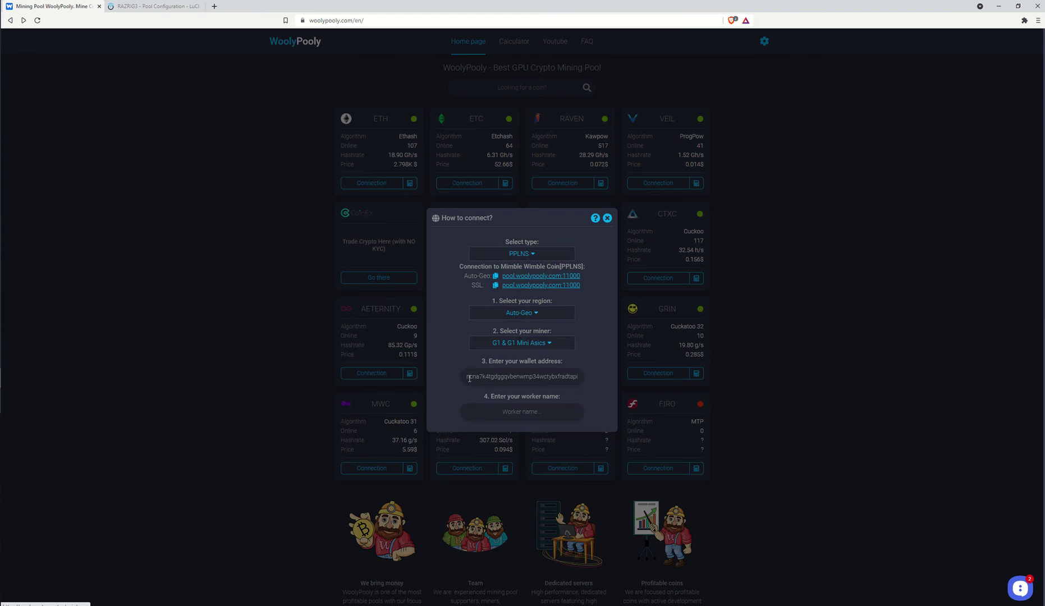
Step: Clear the saved wallet address, switch to MWC Qt Wallet and select its wallet public address for copying
key("ctrl+a")
key("BackSpace")
key("alt+Tab")
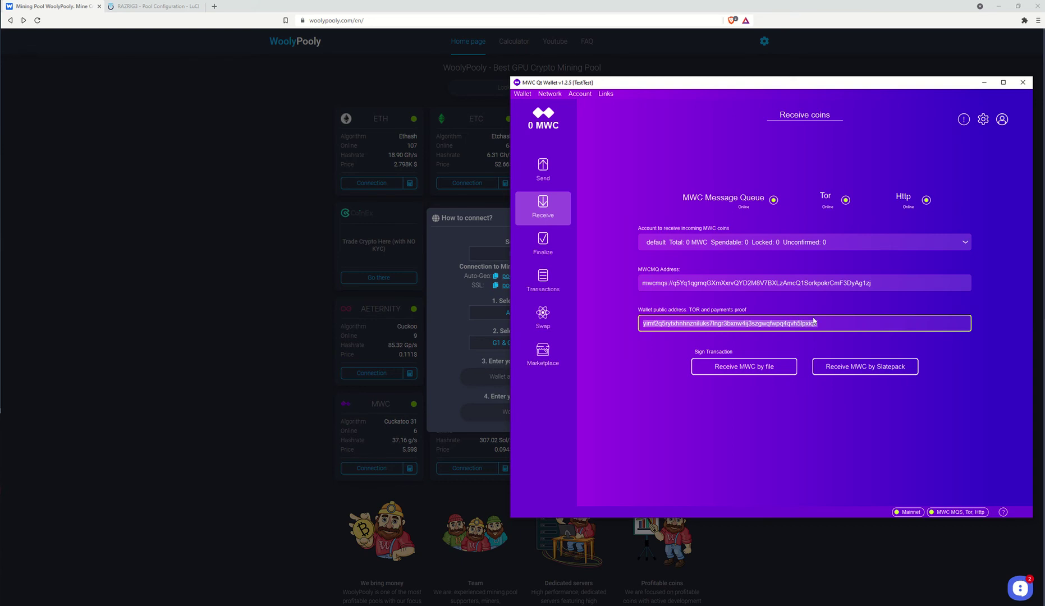
left_click(828, 324)
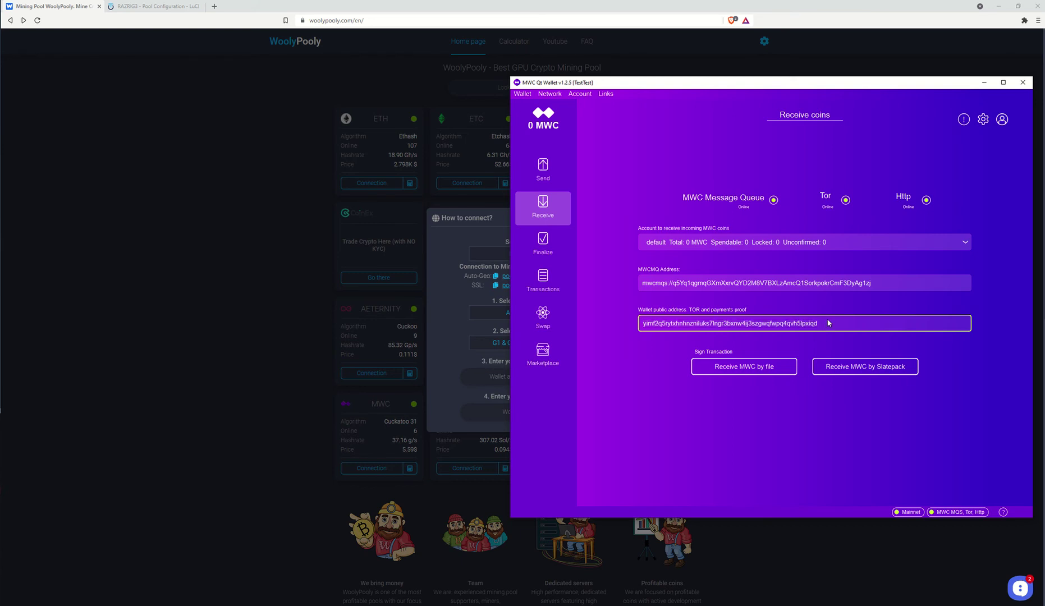
double_click(646, 320)
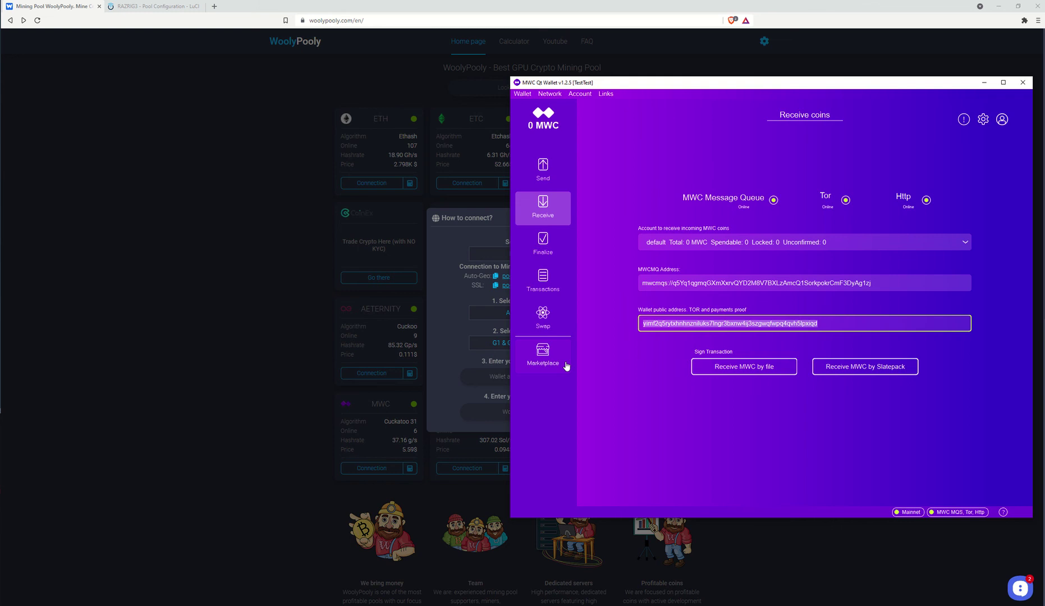
left_click(486, 378)
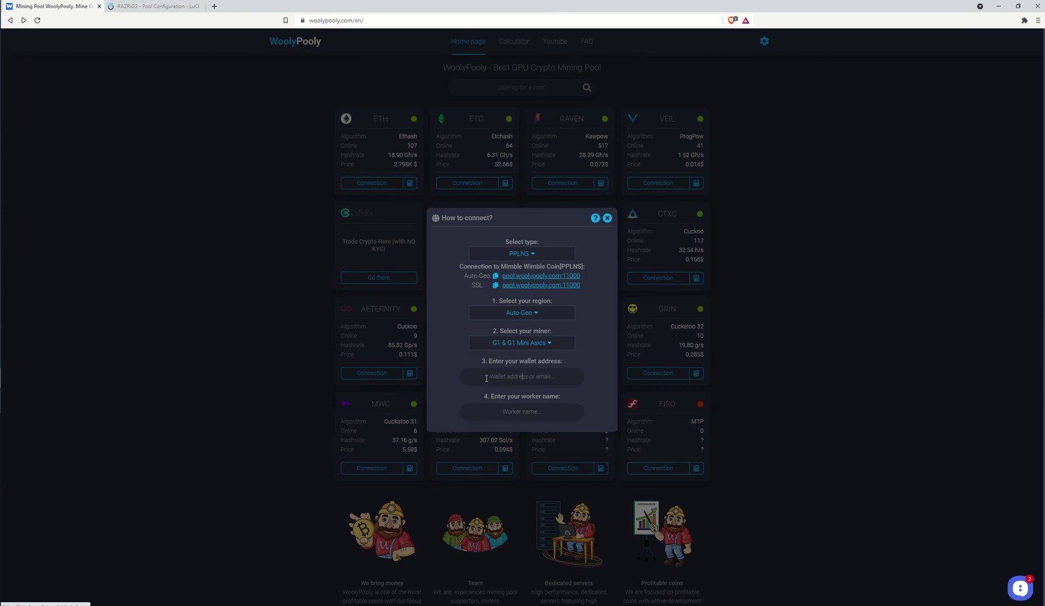
type("http://")
key("ctrl+v")
type(".c")
type("nion")
Step: Enter RIG1 as the worker name to generate the miner configuration
left_click(524, 413)
left_click(523, 412)
type("R")
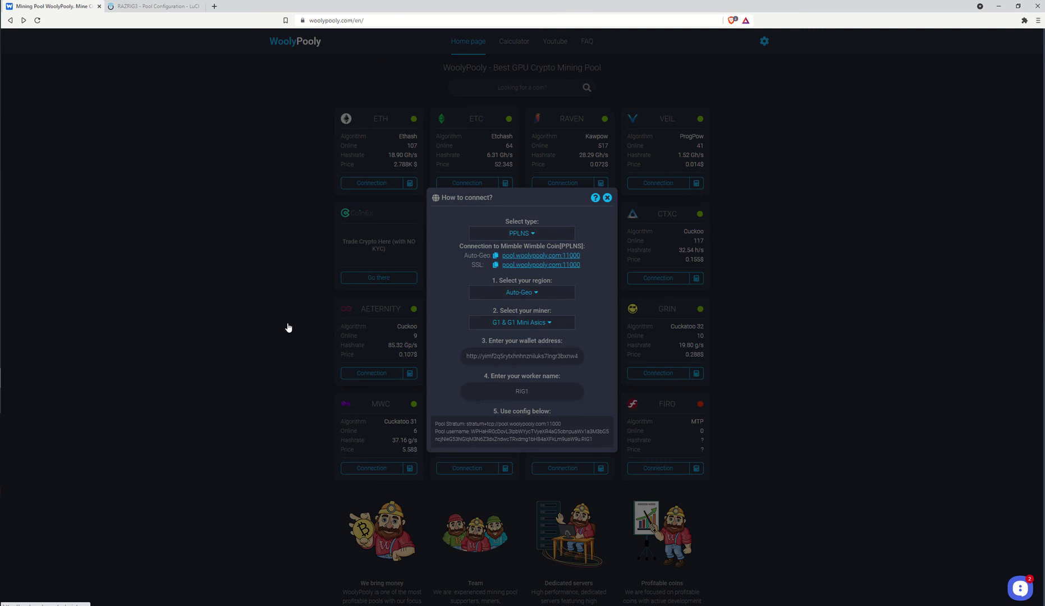
Step: In the iPollo miner's pool configuration, set Pool 1 to stratum+tcp://pool.woolypooly.com:11000, matching the generated pool stratum
left_click(150, 8)
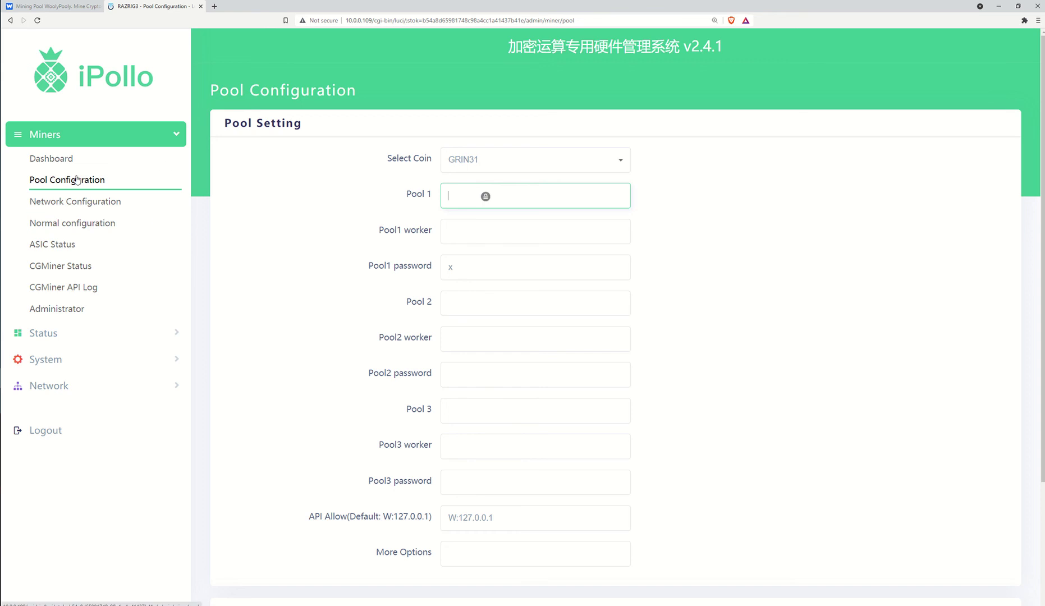
left_click(443, 194)
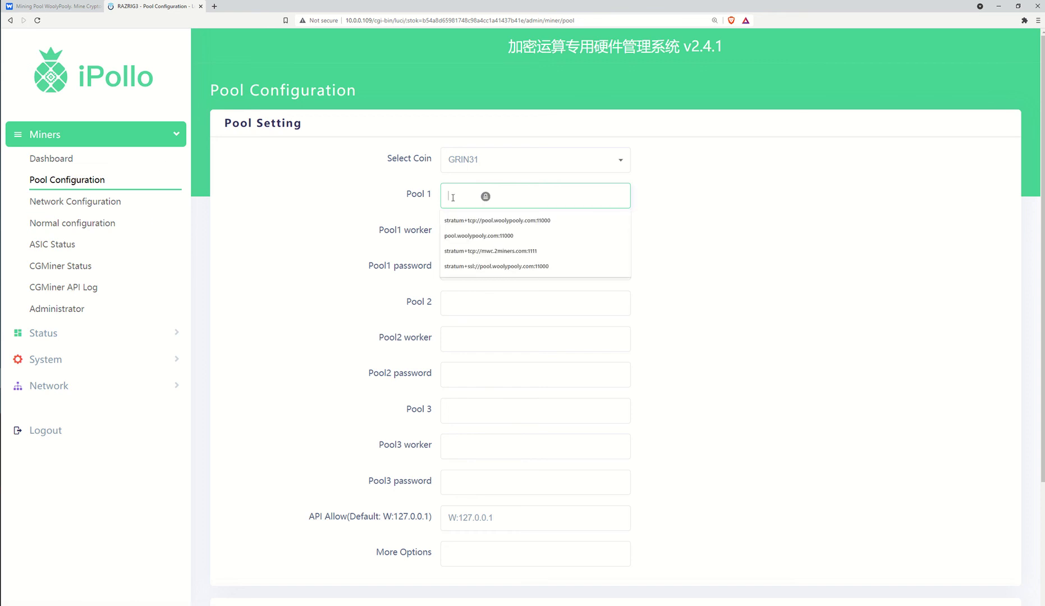
left_click(61, 10)
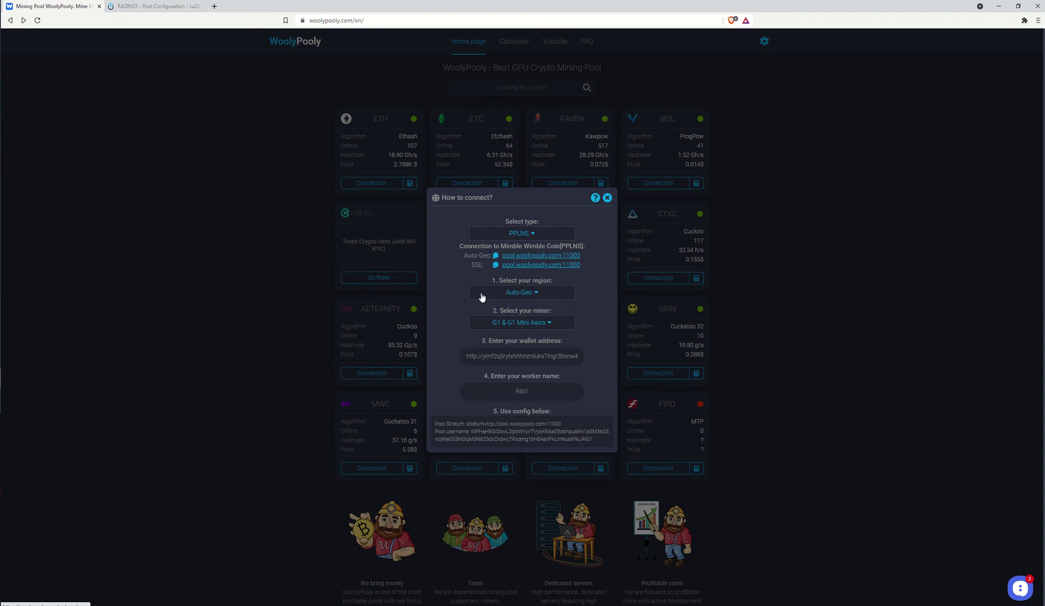
left_click(153, 7)
left_click(525, 195)
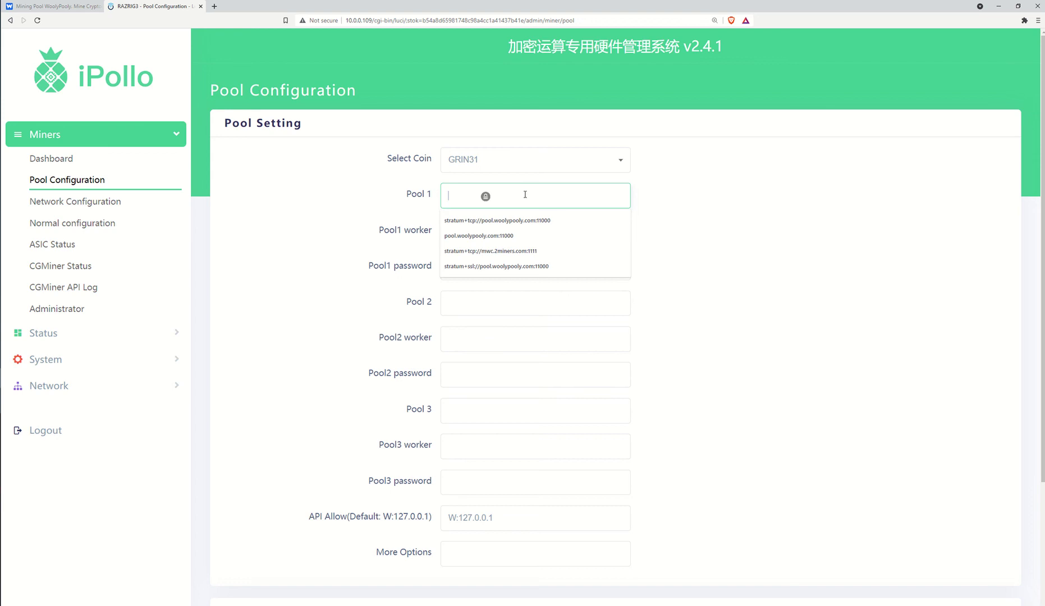
left_click(519, 224)
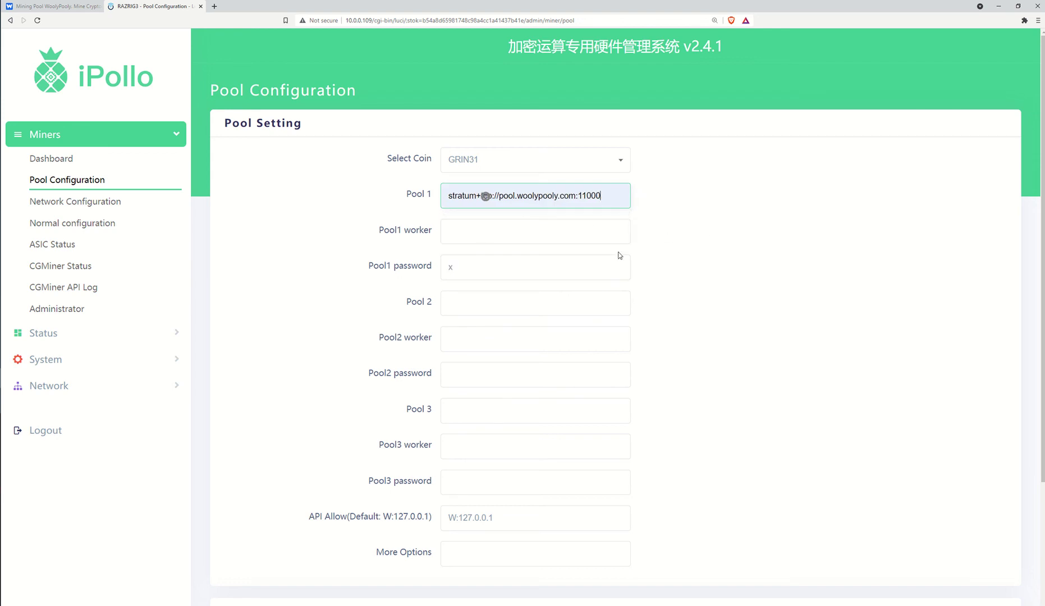
left_click(73, 8)
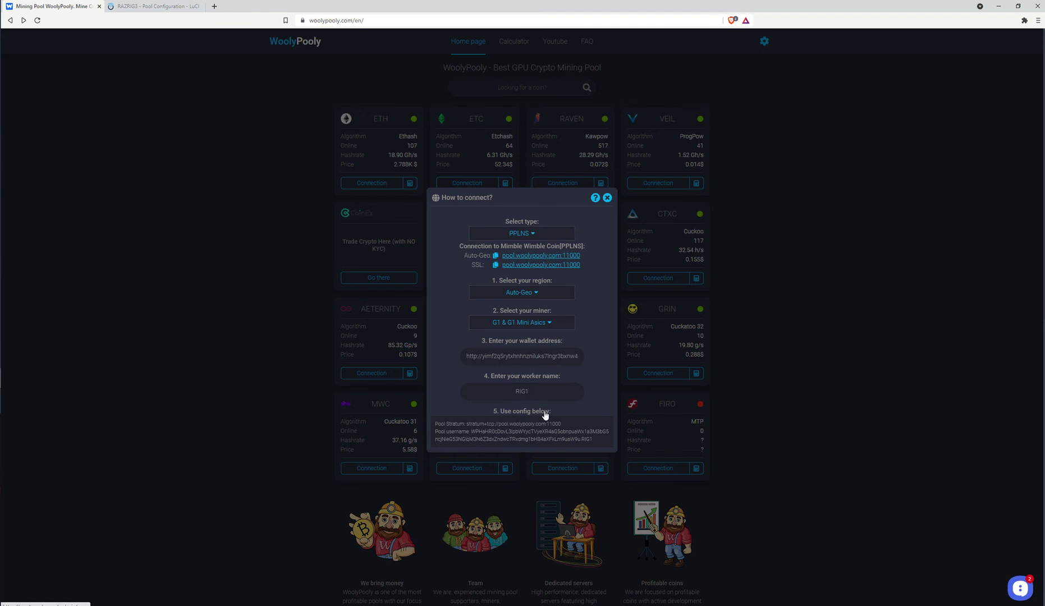
right_click(480, 436)
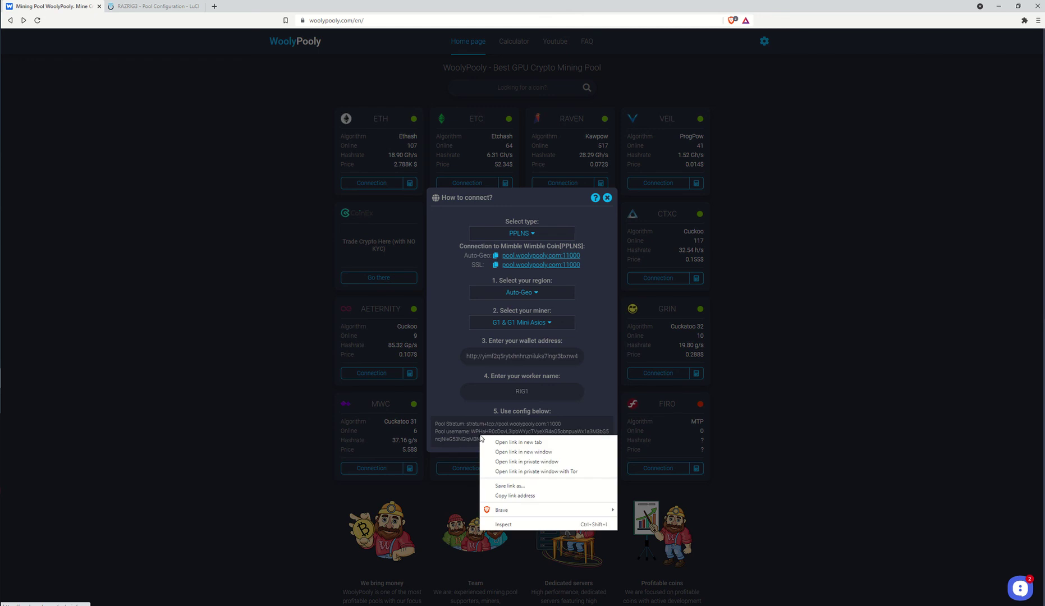
key("Escape")
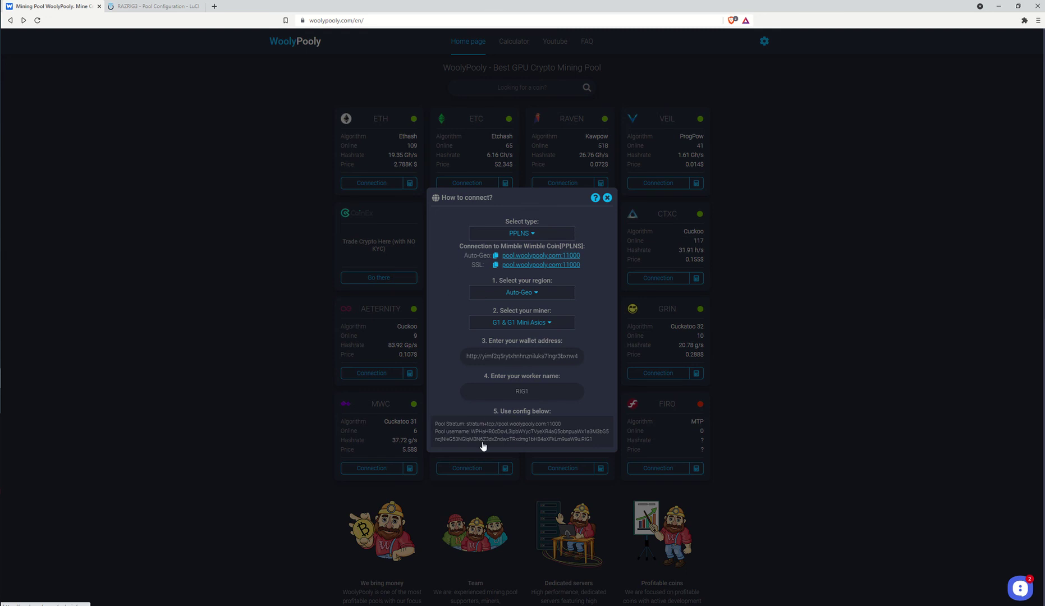
key("alt+Tab")
key("alt+Tab")
Step: Set Pool1 worker in the iPollo pool configuration to the saved pool username beginning with WPH, and save the settings
left_click(159, 7)
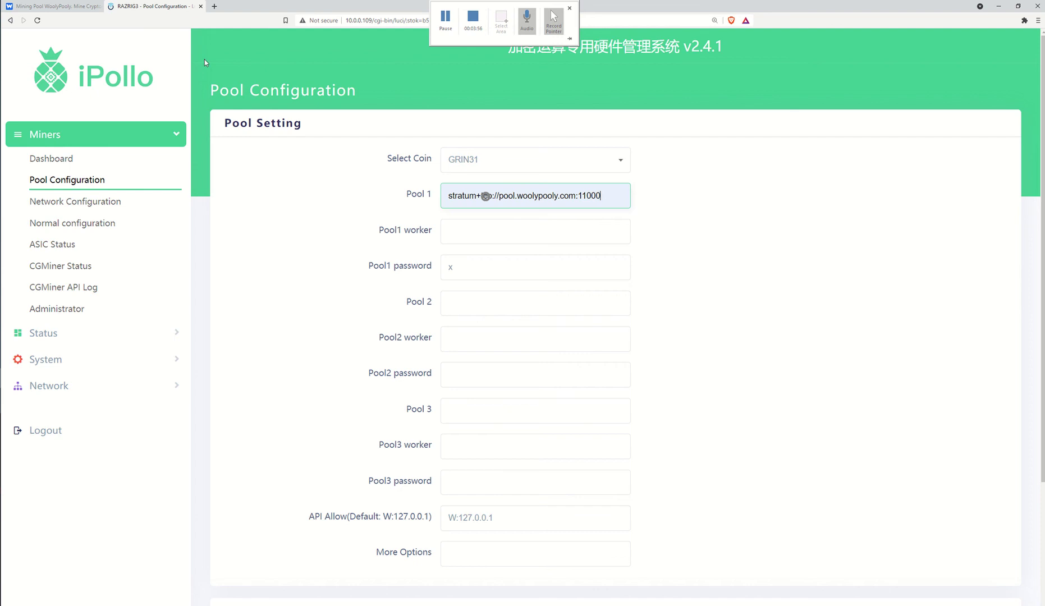
left_click(468, 236)
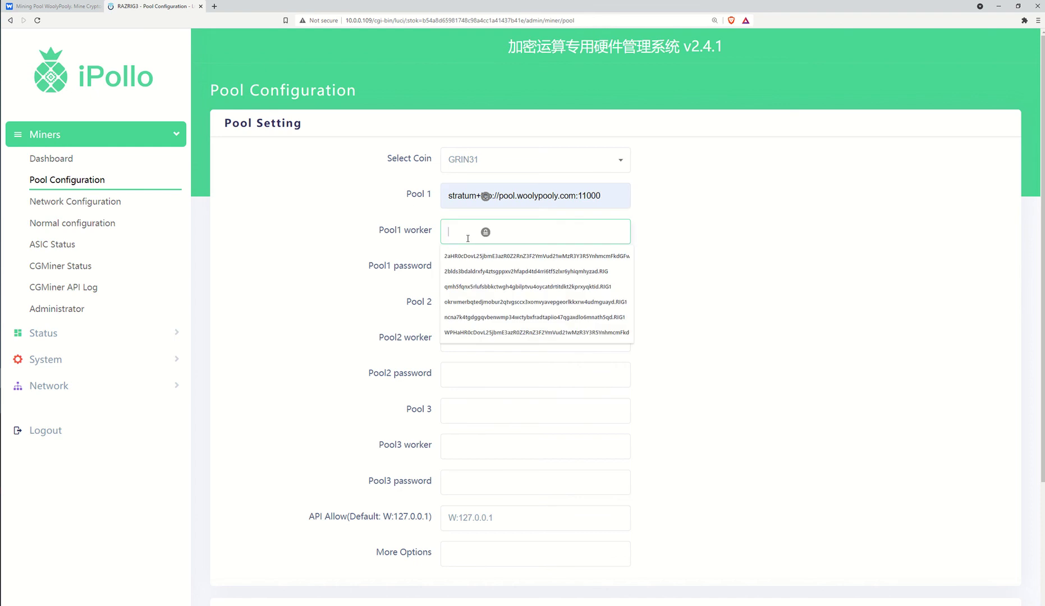
left_click(486, 332)
left_click(803, 337)
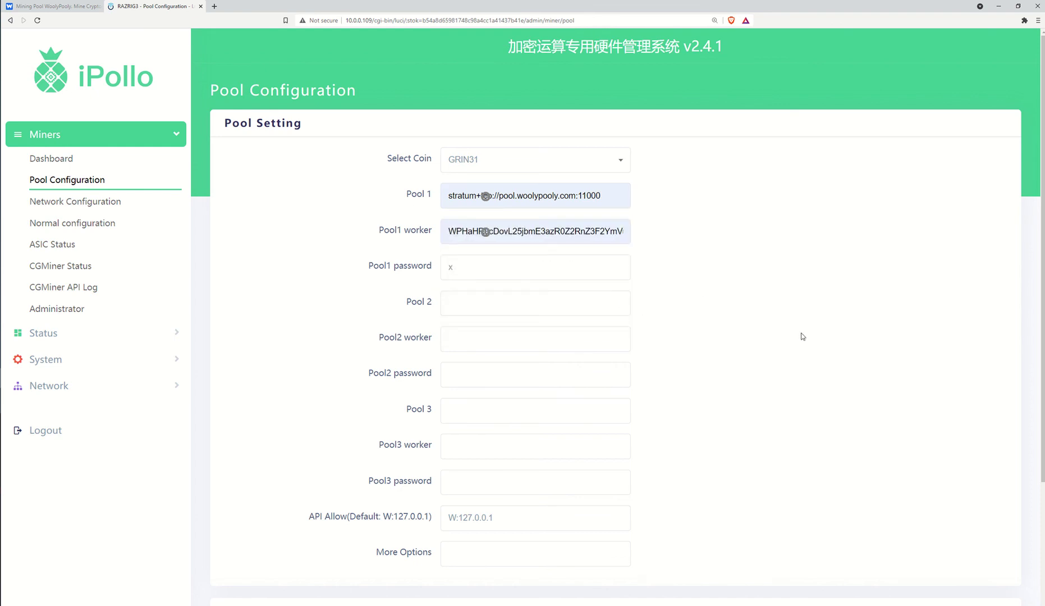
scroll(799, 500, "down", 3)
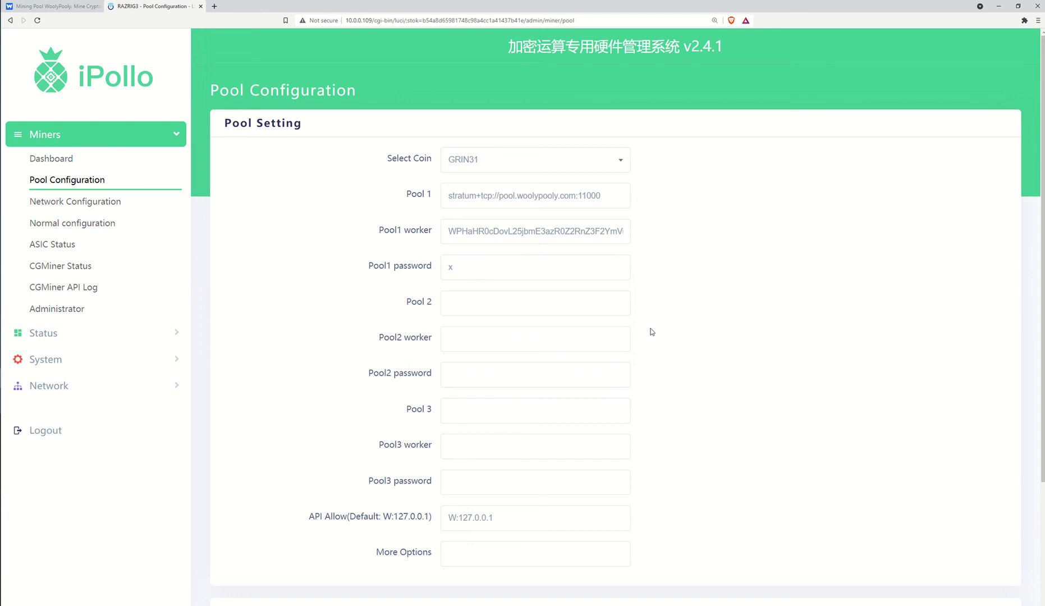
Step: Open the miner dashboard to check the hashrate, fan speed, temperature and reject rate
left_click(47, 162)
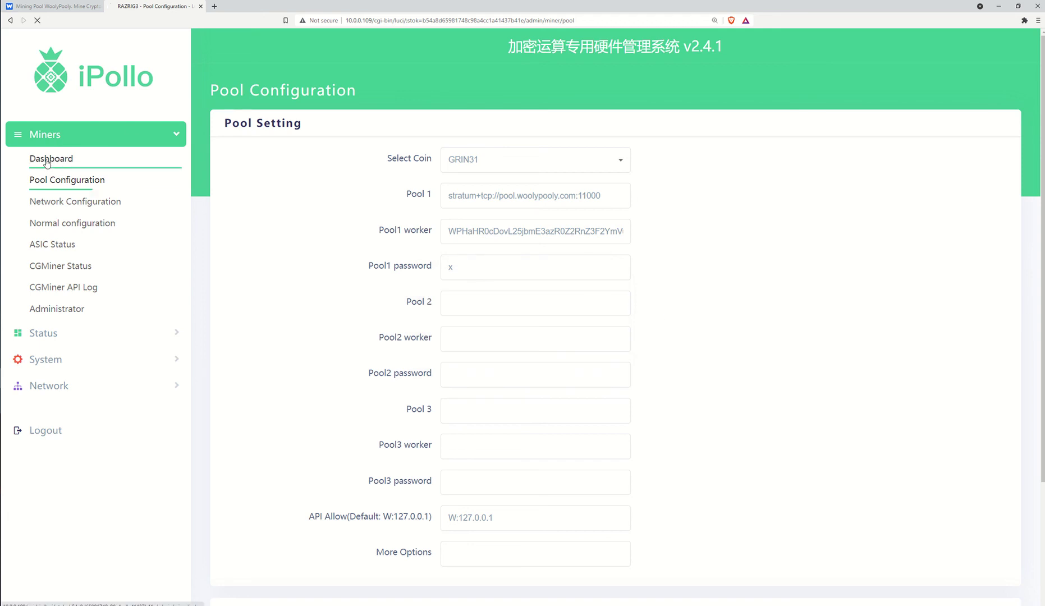
mouse_move(506, 309)
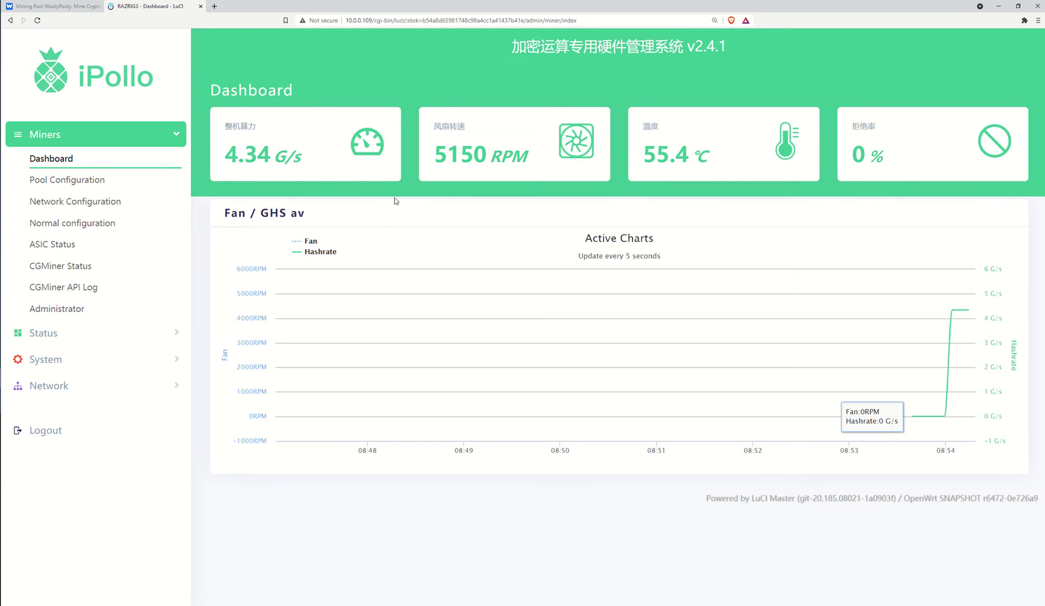
mouse_move(483, 20)
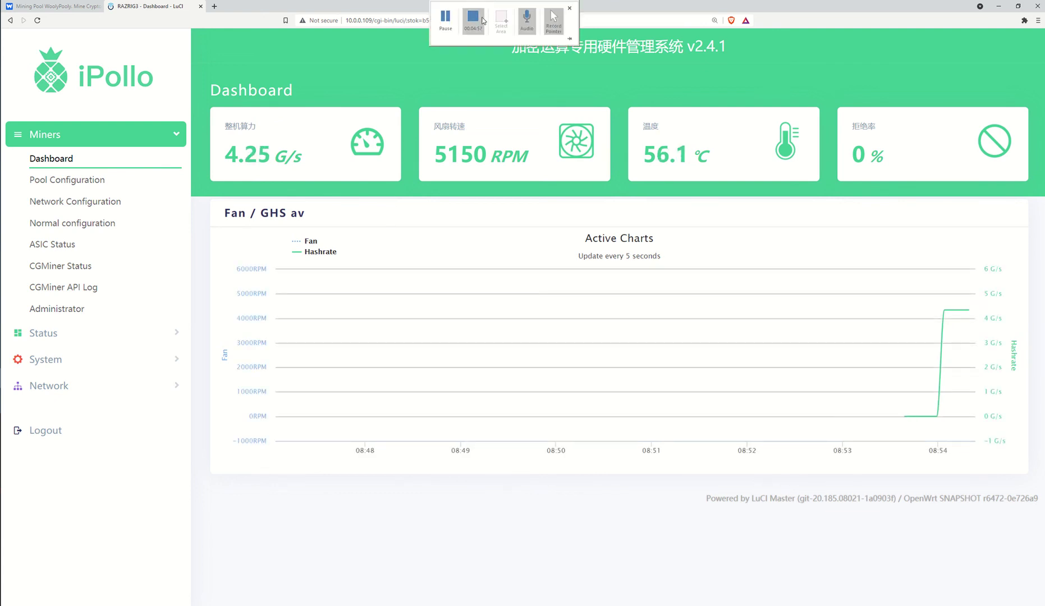